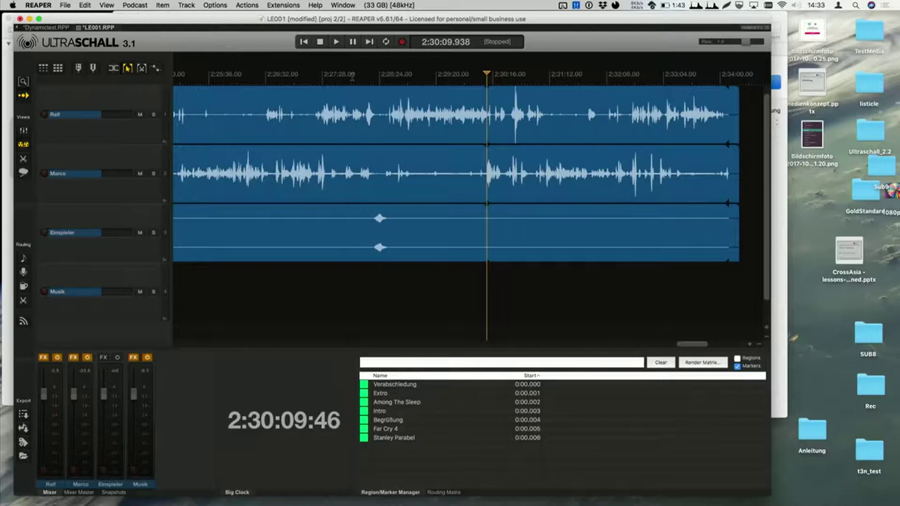
# Step: Mark the time range from about 2:26:23 to 2:28:24 and show the first track's mute envelope
pyautogui.moveTo(256, 129); pyautogui.dragTo(381, 121)
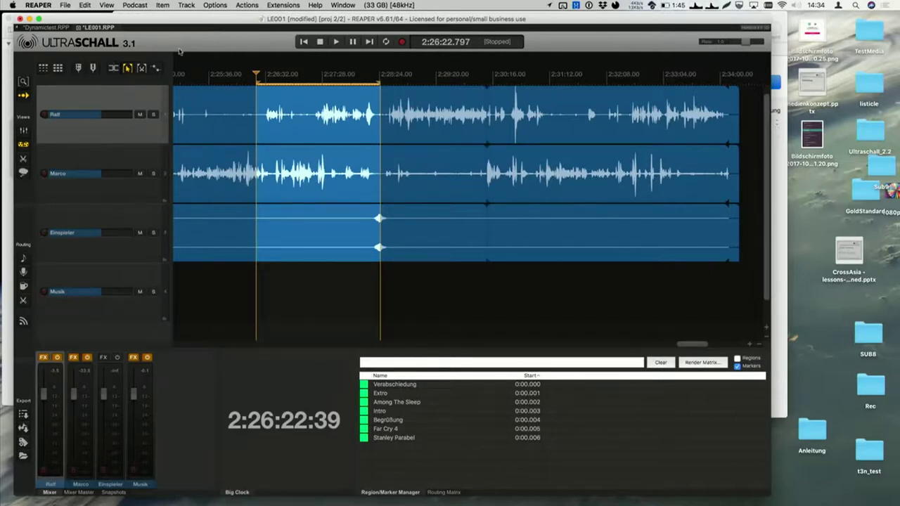
pyautogui.click(159, 69)
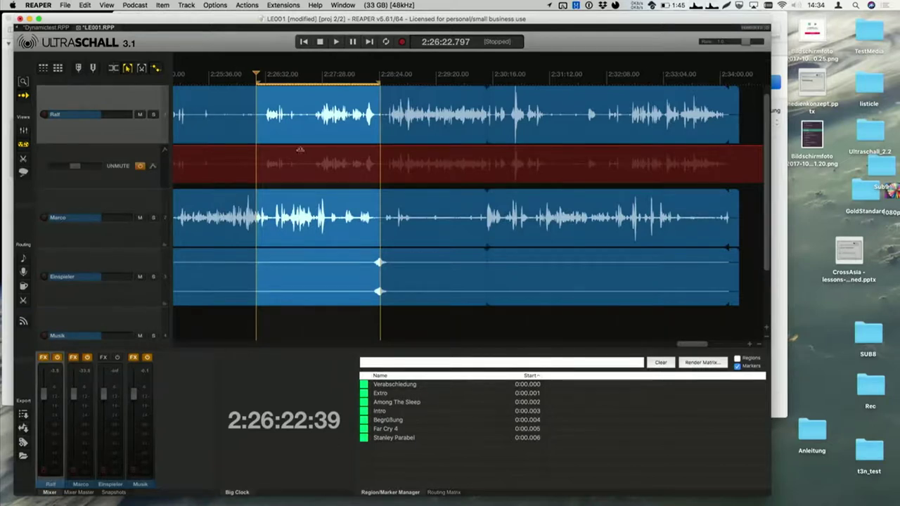
pyautogui.click(304, 127)
pyautogui.click(307, 119)
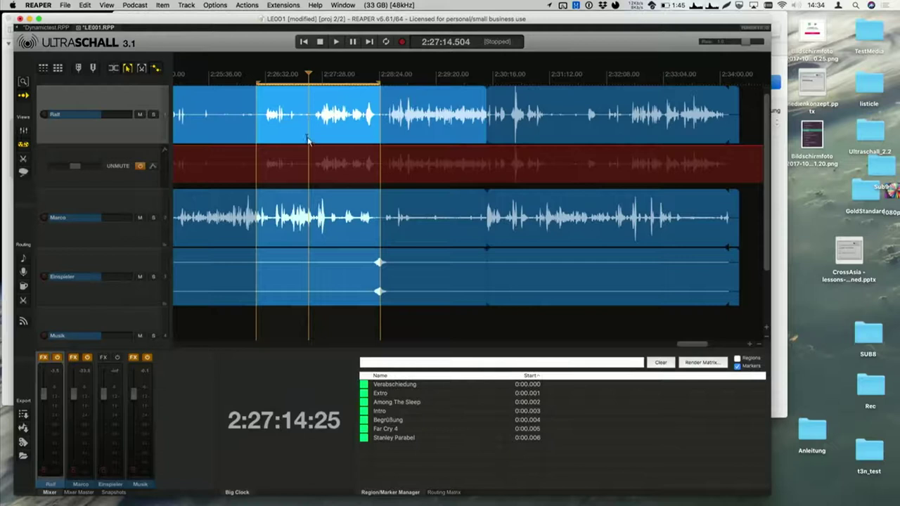
# Step: Draw a muted passage from about 2:29:05 to 2:29:57 in the first track's mute envelope and undo the last changes
pyautogui.moveTo(421, 172); pyautogui.dragTo(475, 151)
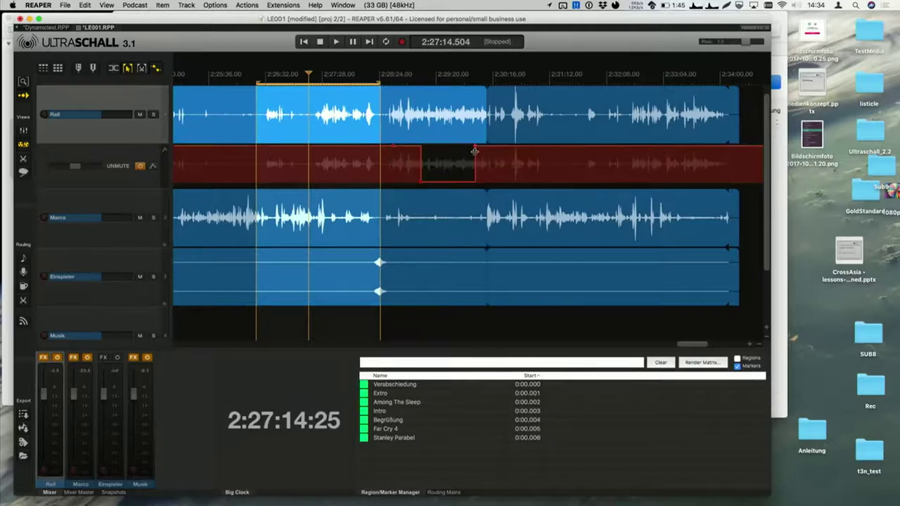
pyautogui.rightClick(247, 149)
pyautogui.click(296, 355)
pyautogui.click(506, 173)
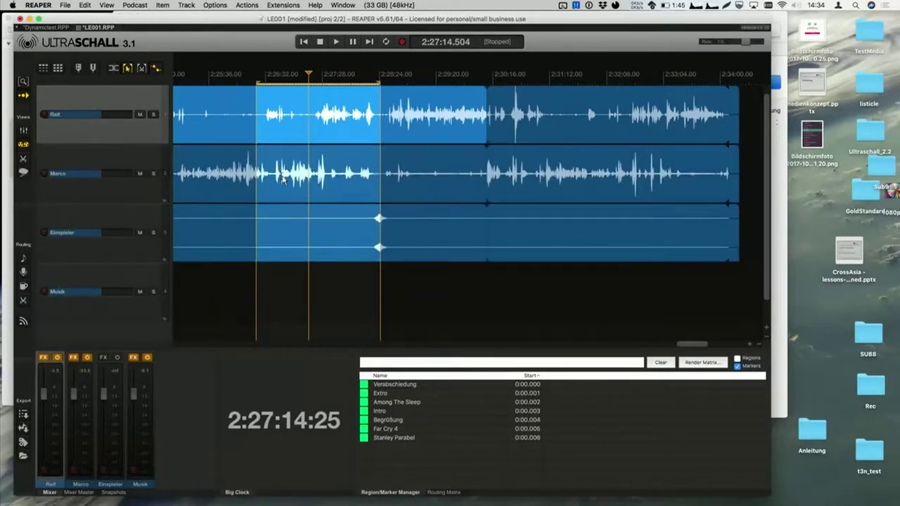
pyautogui.press('super+z')
# Step: Mute the first track from about 2:25:19 to 2:28:24 in its mute envelope and clear the time selection
pyautogui.hscroll(-5, 429, 121)
pyautogui.click(258, 170)
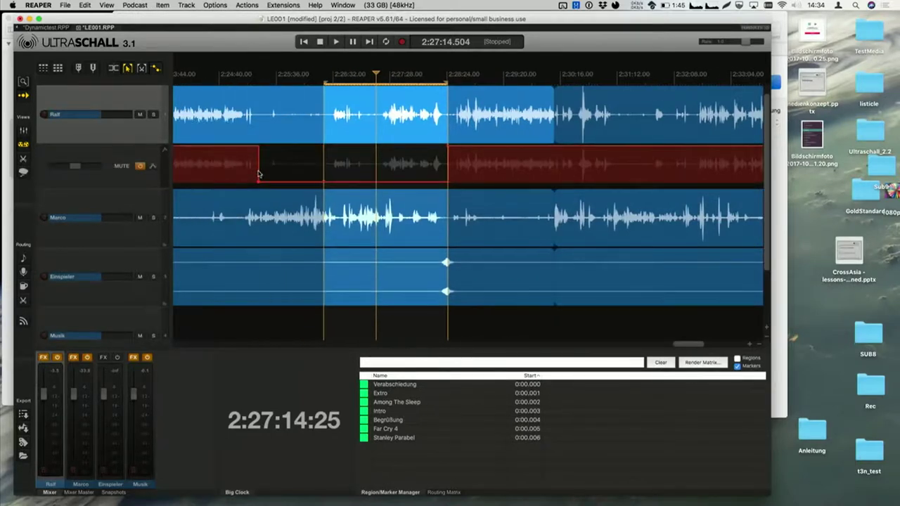
pyautogui.press('Escape')
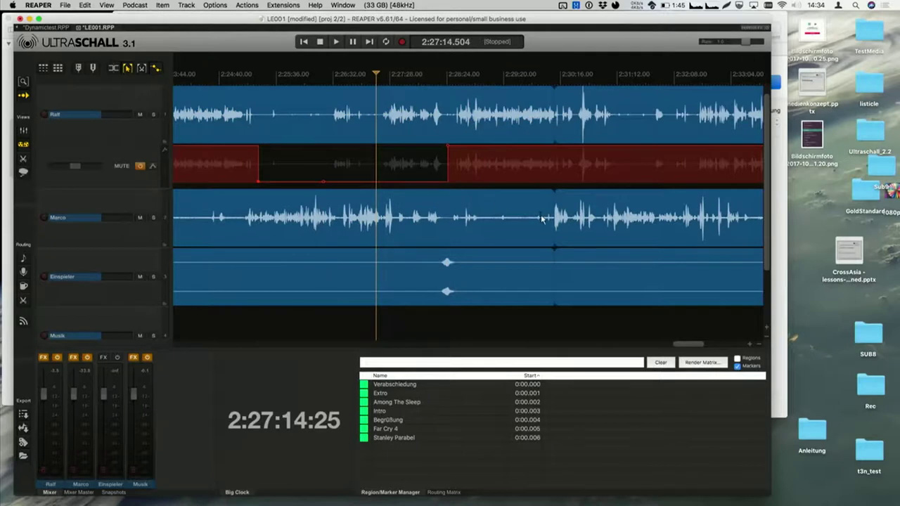
# Step: Mute the first two tracks over the time range from about 2:31:33 to 2:32:41
pyautogui.hscroll(8, 541, 219)
pyautogui.moveTo(527, 134); pyautogui.dragTo(597, 131)
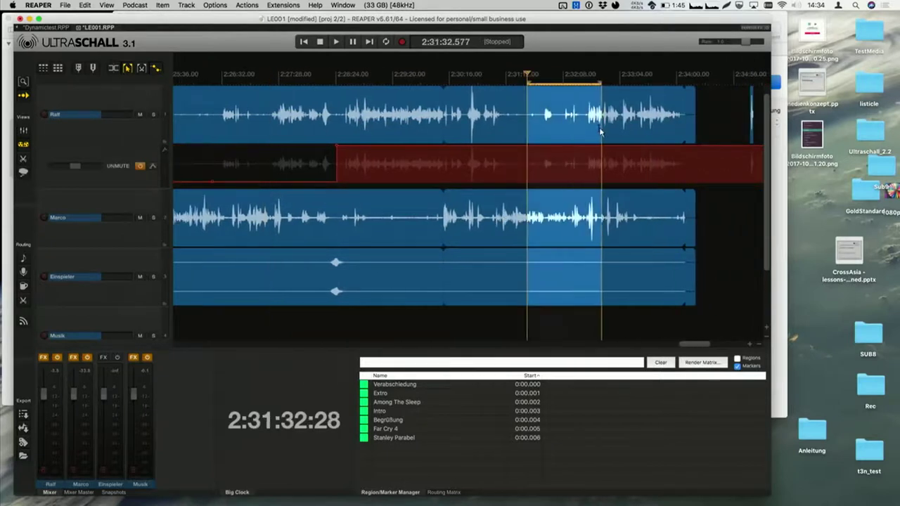
pyautogui.press('m')
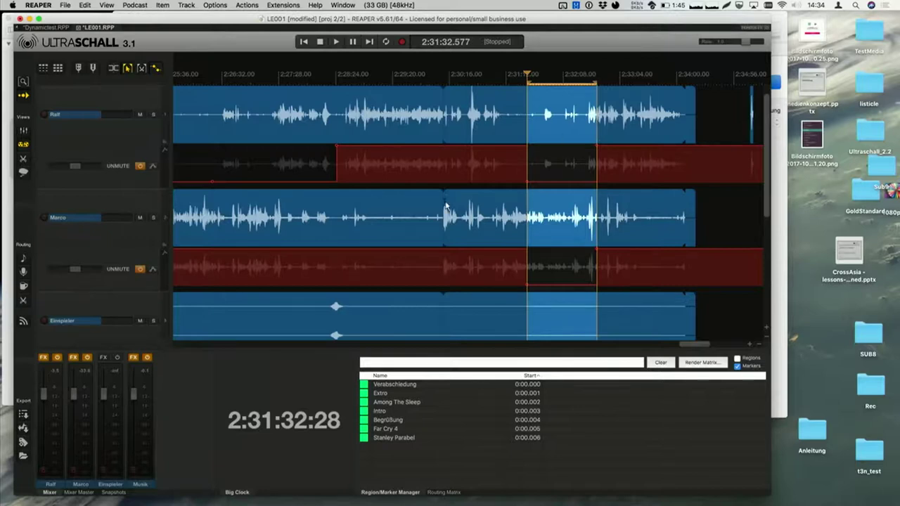
# Step: Mute only the second track over the time range from about 2:15:30 to 2:16:46
pyautogui.hscroll(-20, 446, 204)
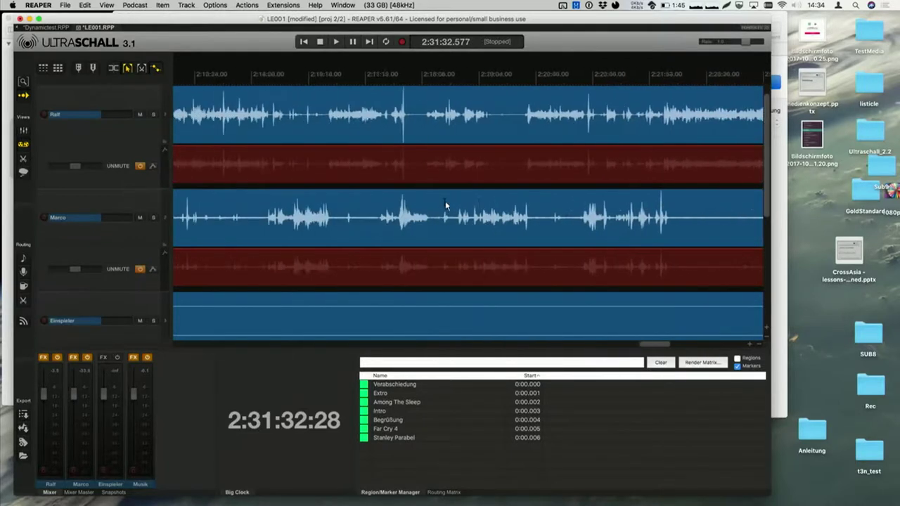
pyautogui.click(328, 211)
pyautogui.moveTo(320, 218); pyautogui.dragTo(397, 220)
pyautogui.press('m')
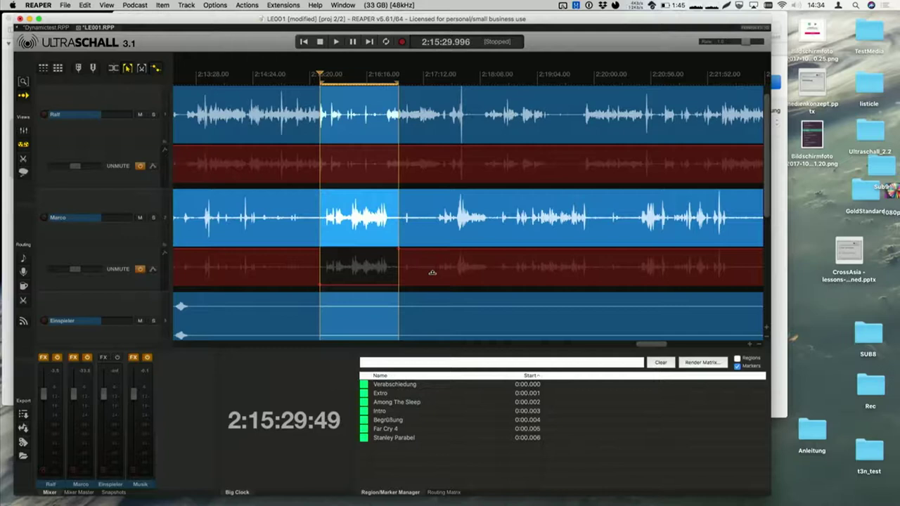
# Step: Draw four more muted passages over the second track's speech in its mute envelope, between about 2:17:20 and 2:24:50
pyautogui.moveTo(432, 272)
pyautogui.mouseDown()
pyautogui.moveTo(494, 277)
pyautogui.moveTo(496, 255)
pyautogui.mouseUp()
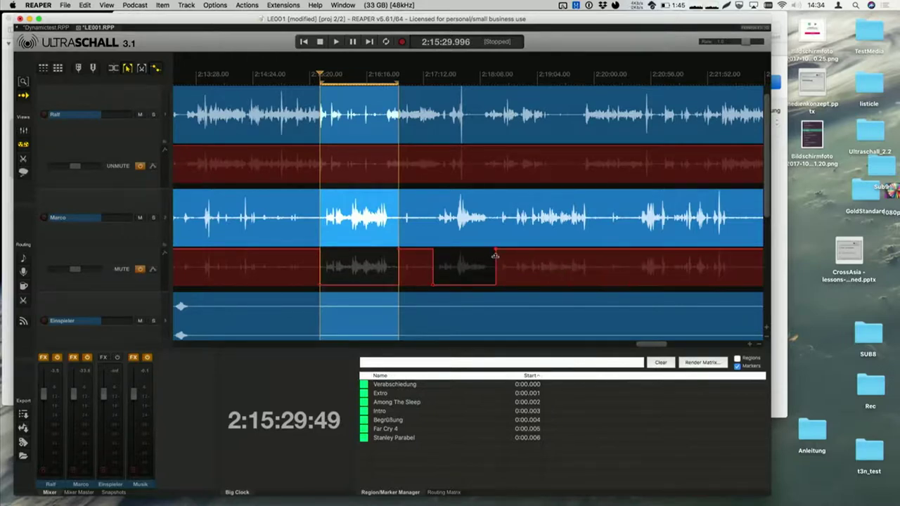
pyautogui.hscroll(5, 576, 273)
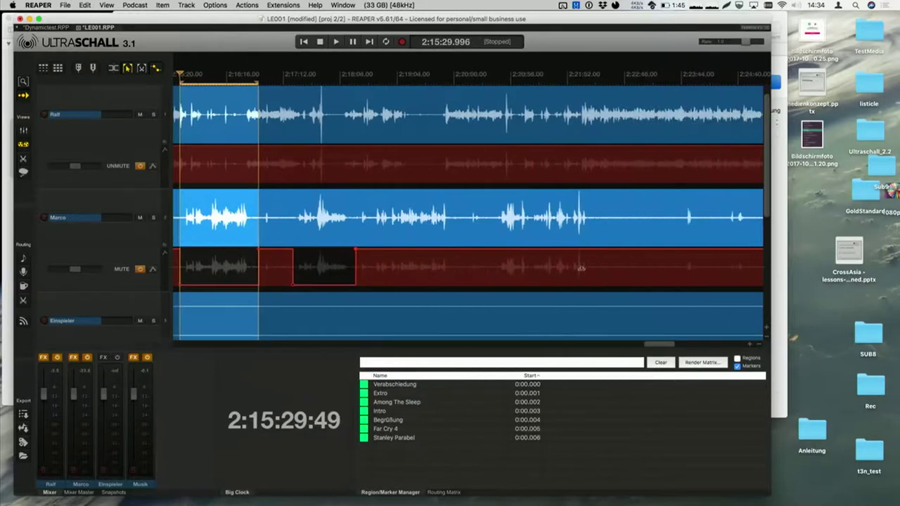
pyautogui.moveTo(490, 281)
pyautogui.mouseDown()
pyautogui.moveTo(555, 284)
pyautogui.moveTo(594, 253)
pyautogui.mouseUp()
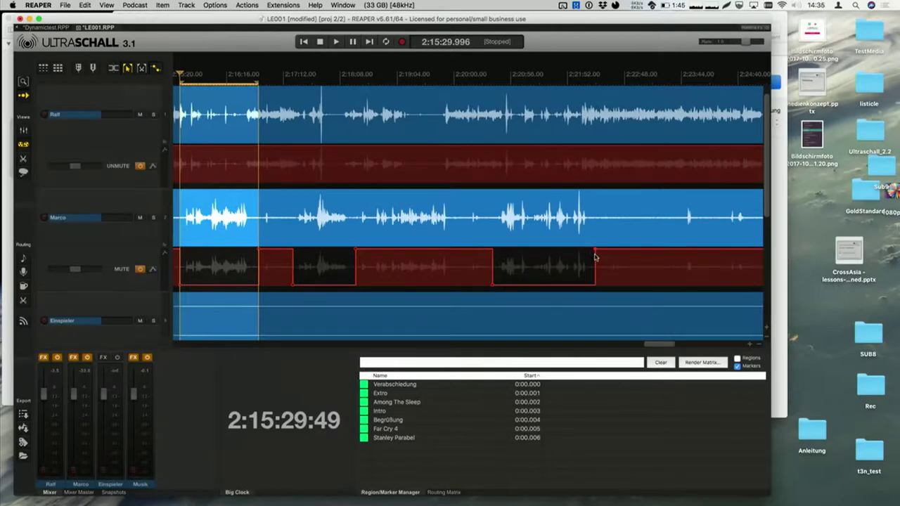
pyautogui.moveTo(390, 270)
pyautogui.mouseDown()
pyautogui.moveTo(450, 283)
pyautogui.moveTo(449, 273)
pyautogui.mouseUp()
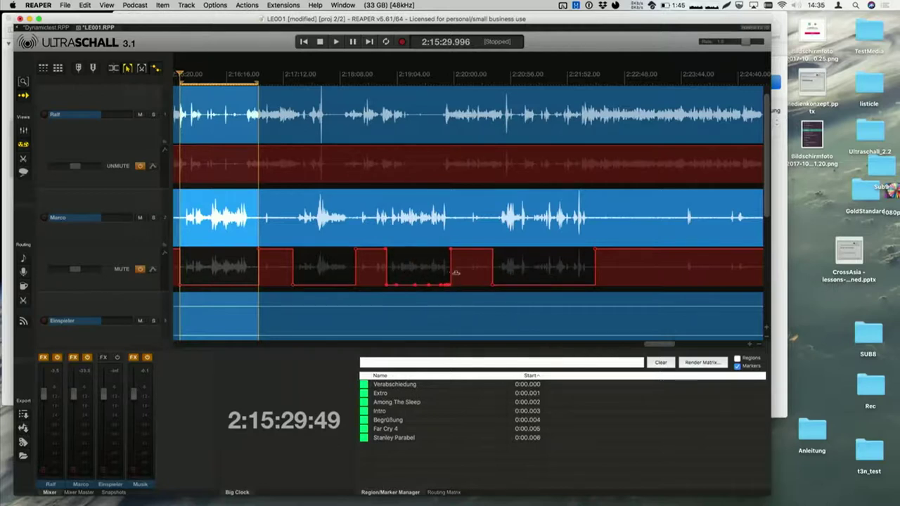
pyautogui.moveTo(685, 280); pyautogui.dragTo(751, 282)
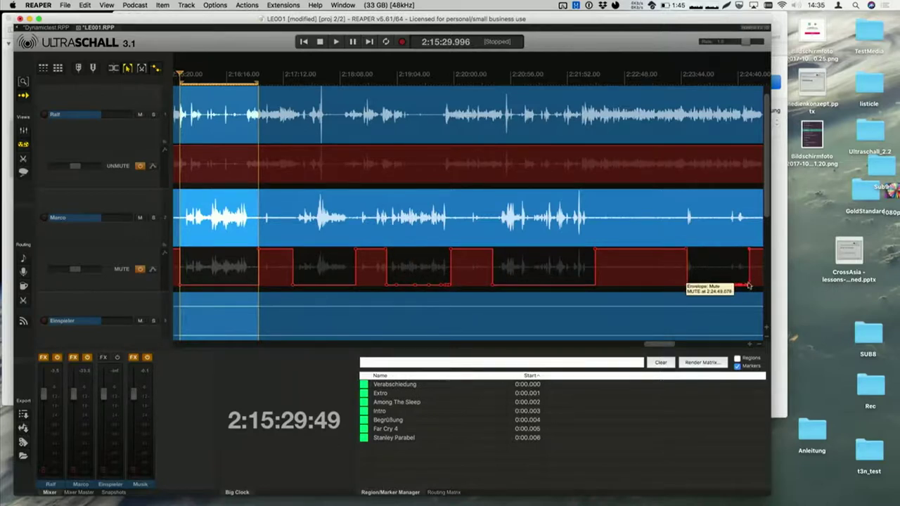
pyautogui.hscroll(2, 696, 281)
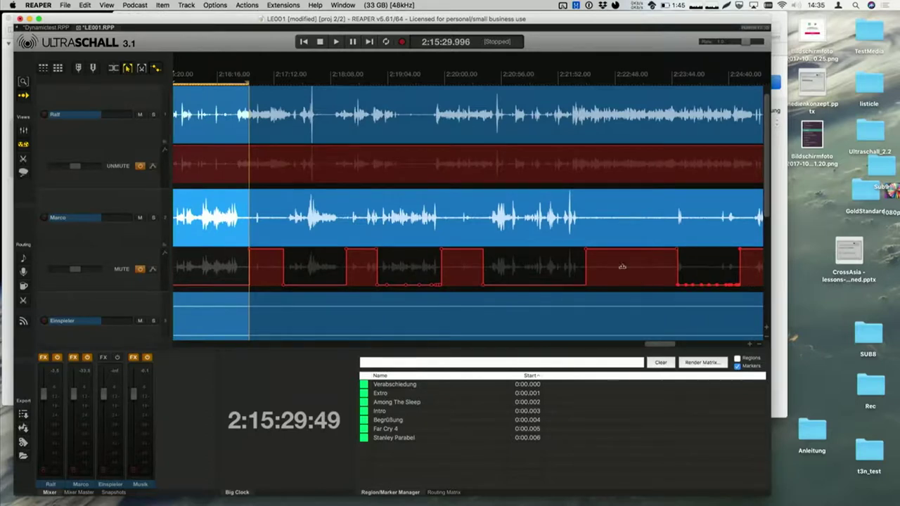
# Step: Switch to the Keynote slideshow, advance it to the Demo slide and return to the REAPER project
pyautogui.press('super+Tab')
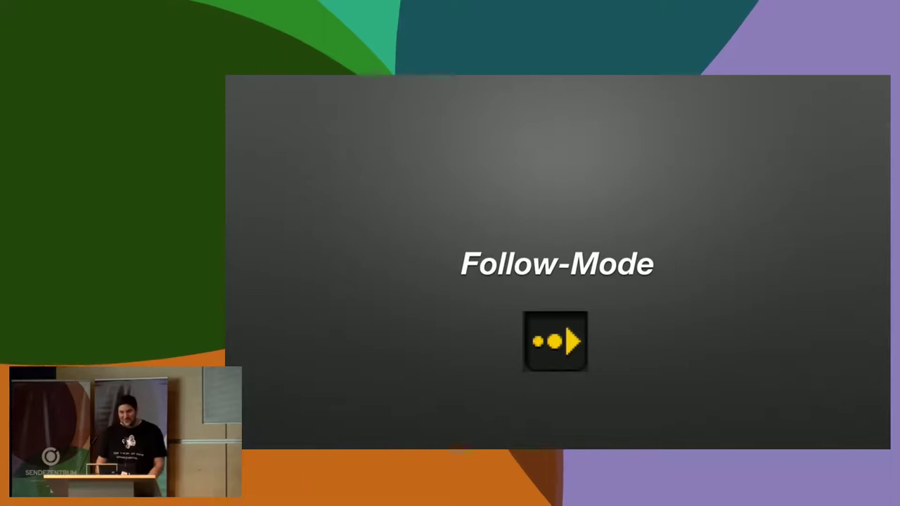
pyautogui.press('Right')
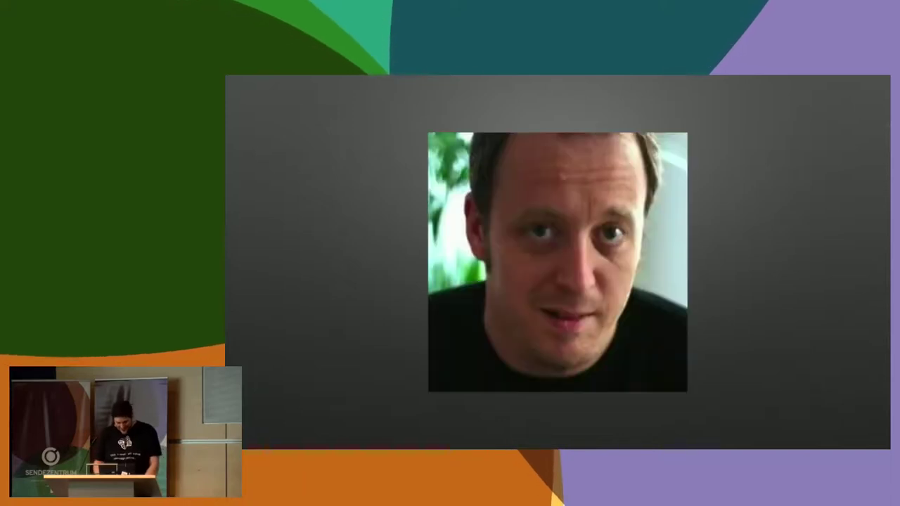
pyautogui.press('Right')
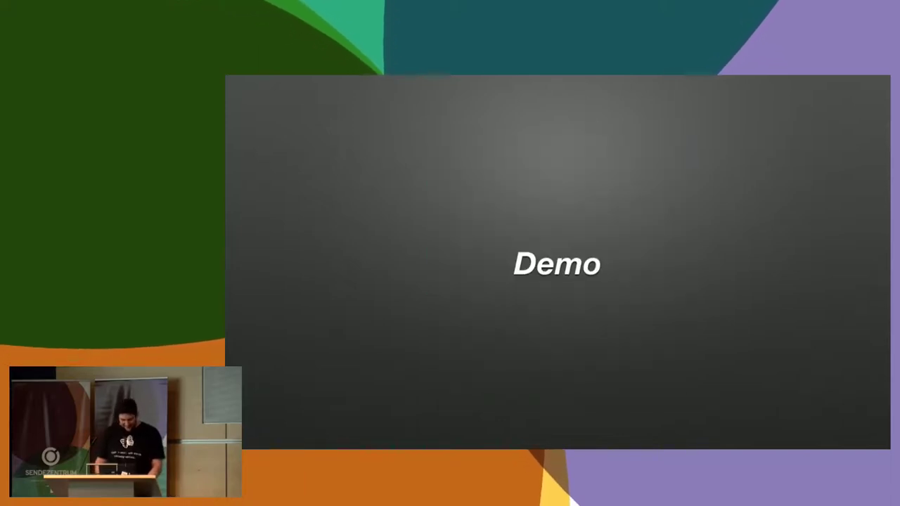
pyautogui.press('Escape')
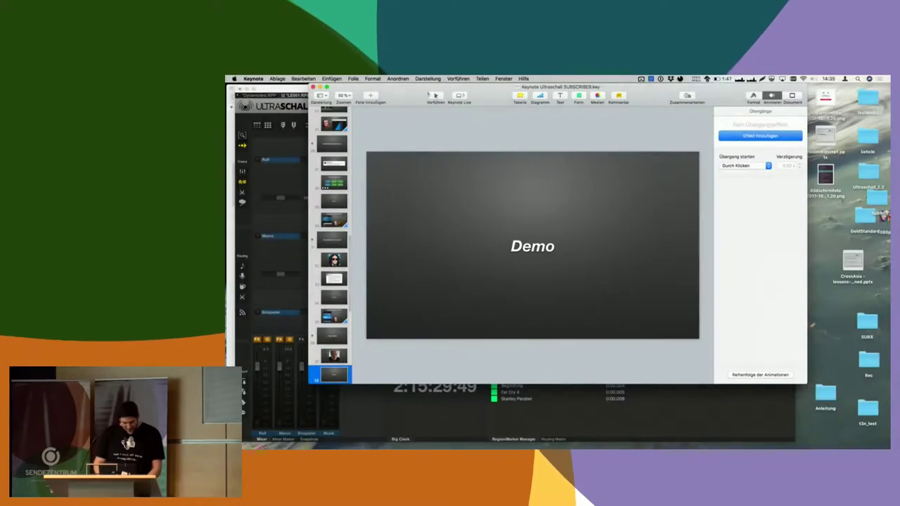
pyautogui.click(288, 90)
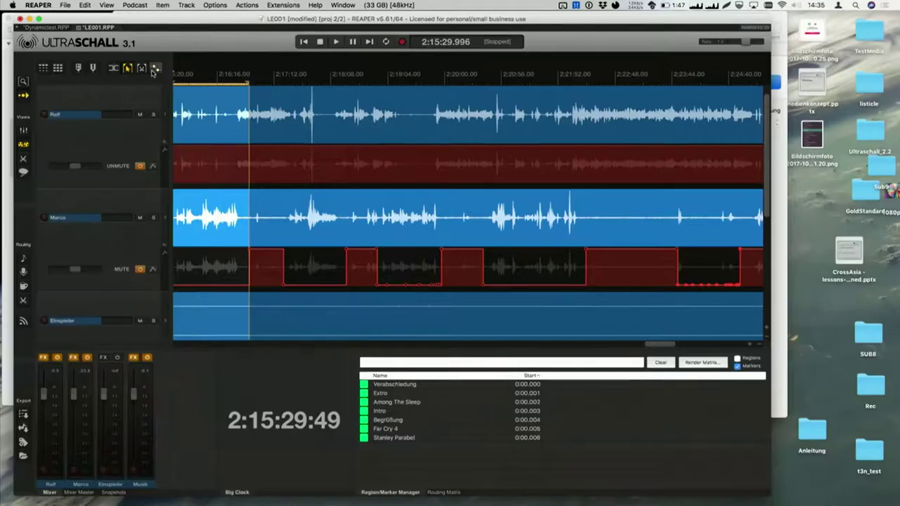
# Step: Hide the mute envelopes and place the edit cursor at about 2:20:15
pyautogui.click(155, 71)
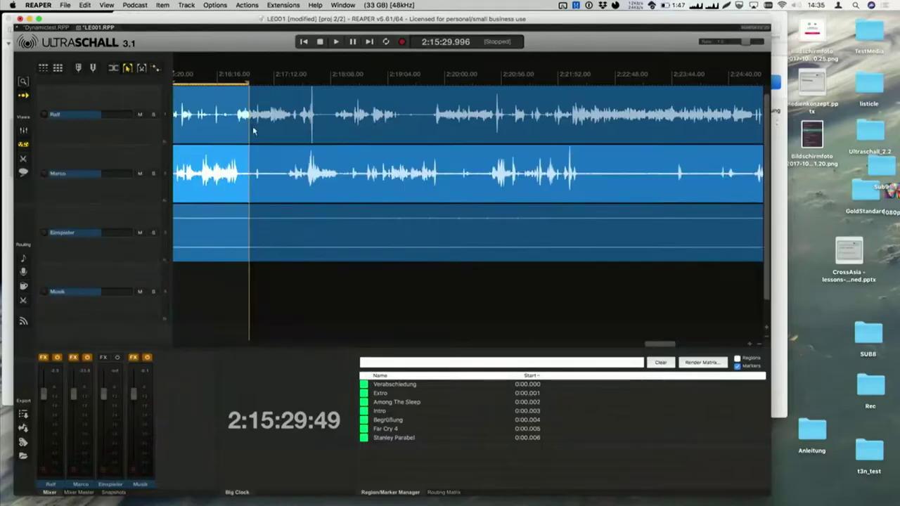
pyautogui.click(458, 273)
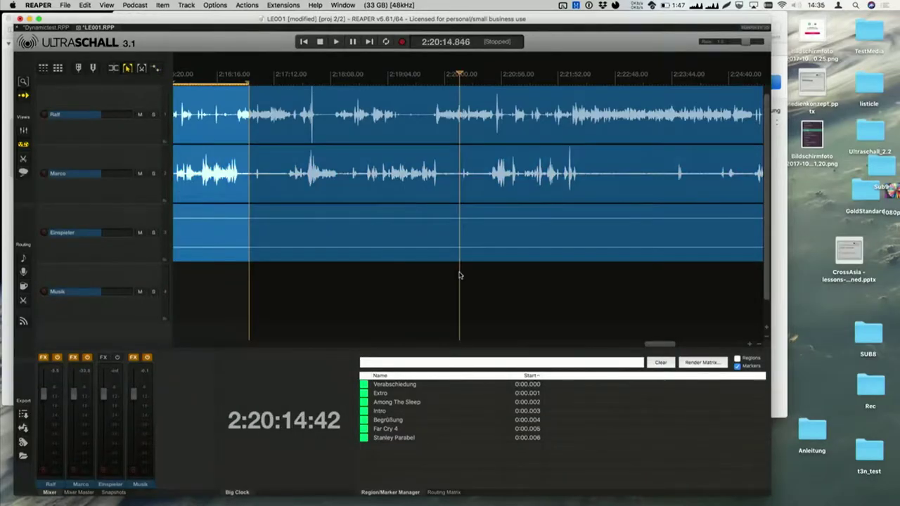
pyautogui.scroll(5, 458, 274)
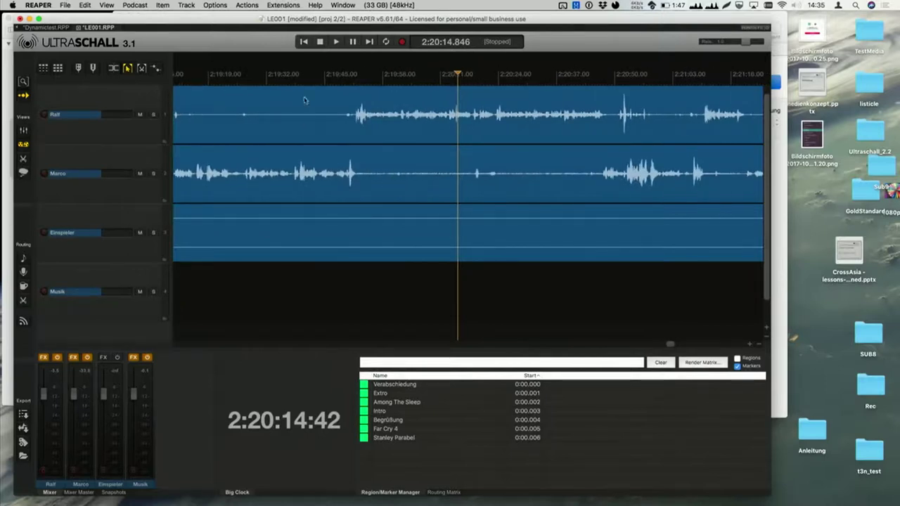
# Step: Lower the master volume on the master fader and start playback from the edit cursor
pyautogui.click(80, 492)
pyautogui.moveTo(43, 414); pyautogui.dragTo(46, 453)
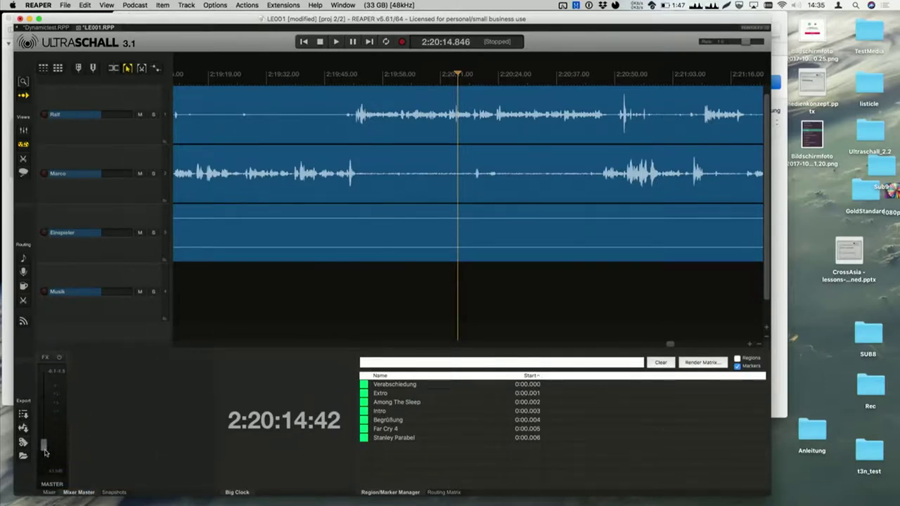
pyautogui.click(336, 41)
# Step: Browse back to the passage around 2:20:15 during playback with follow mode off, and pause playback
pyautogui.scroll(5, 394, 96)
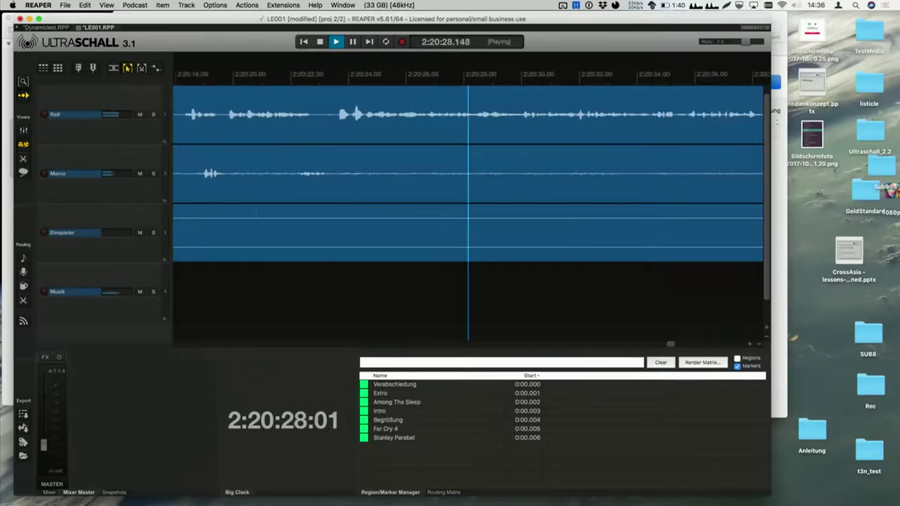
pyautogui.hscroll(-15, 468, 211)
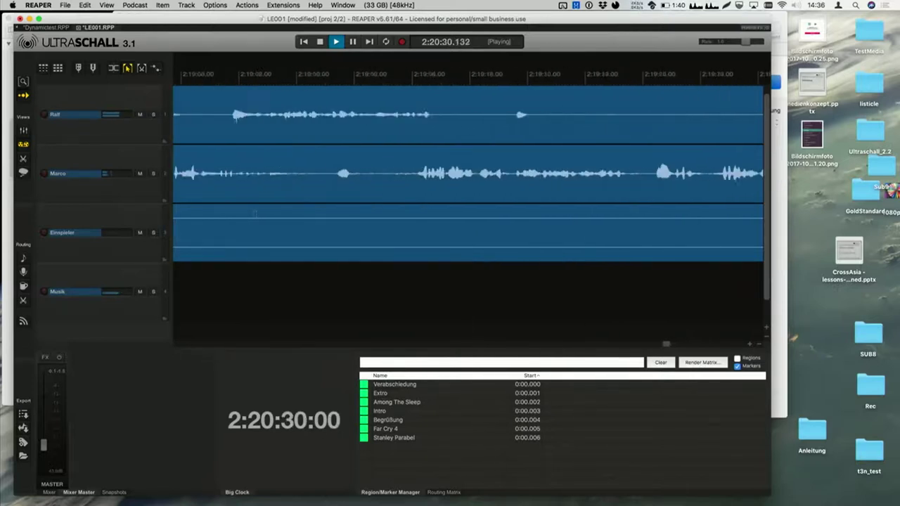
pyautogui.hscroll(-8, 468, 172)
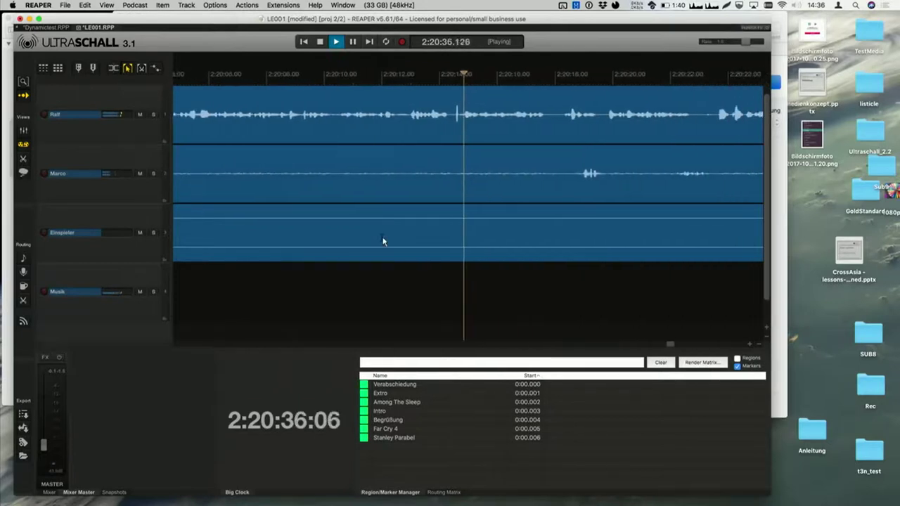
pyautogui.scroll(3, 427, 171)
pyautogui.hscroll(3, 428, 168)
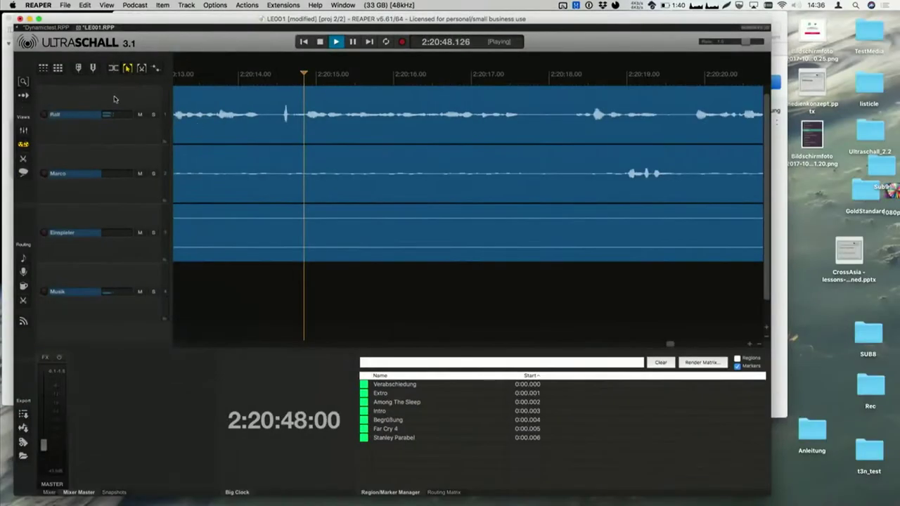
pyautogui.press('space')
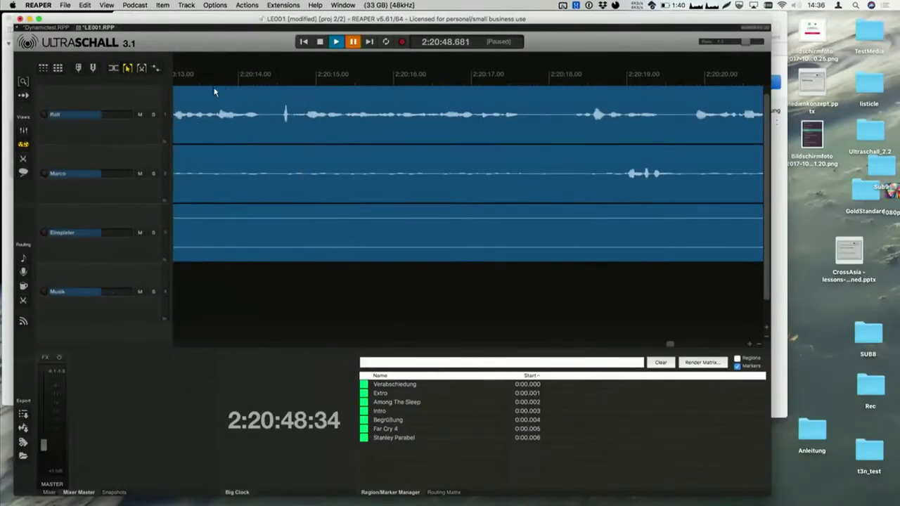
# Step: Turn follow mode on, resume playback, and switch follow mode off while the project plays
pyautogui.click(25, 98)
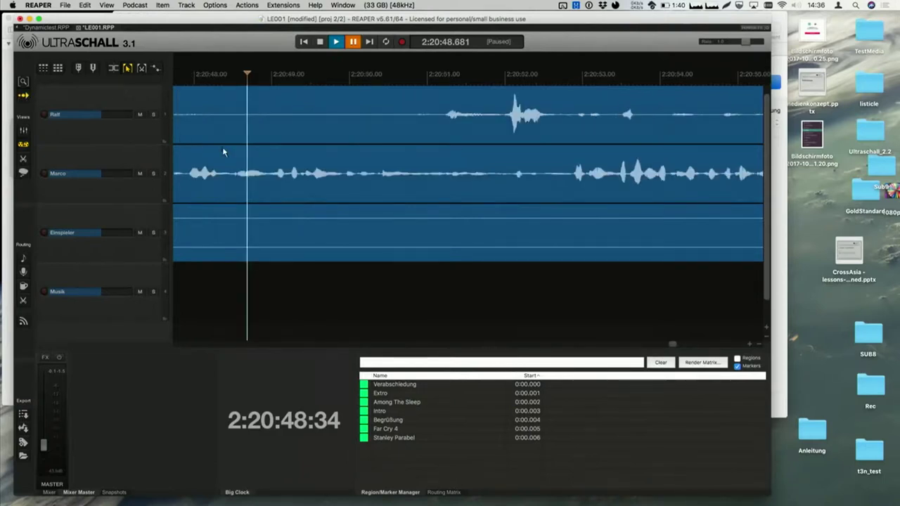
pyautogui.scroll(5, 254, 150)
pyautogui.press('space')
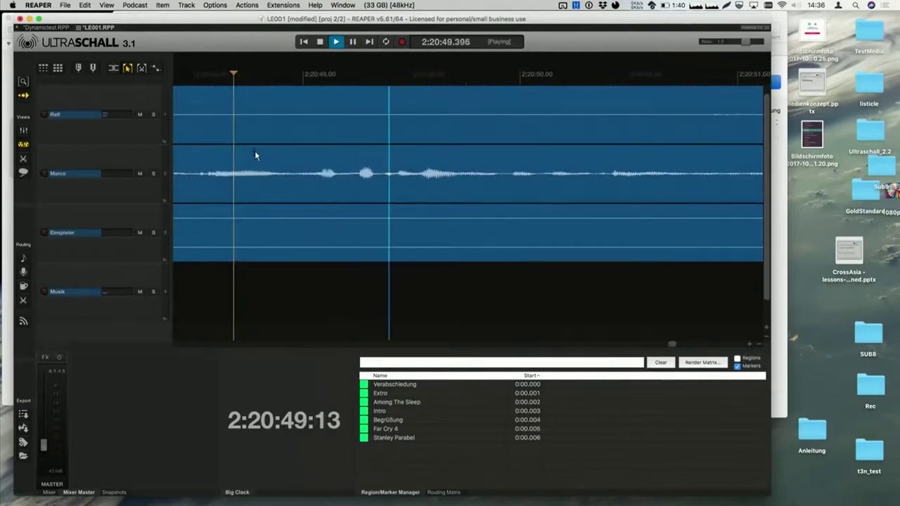
pyautogui.scroll(-4, 378, 159)
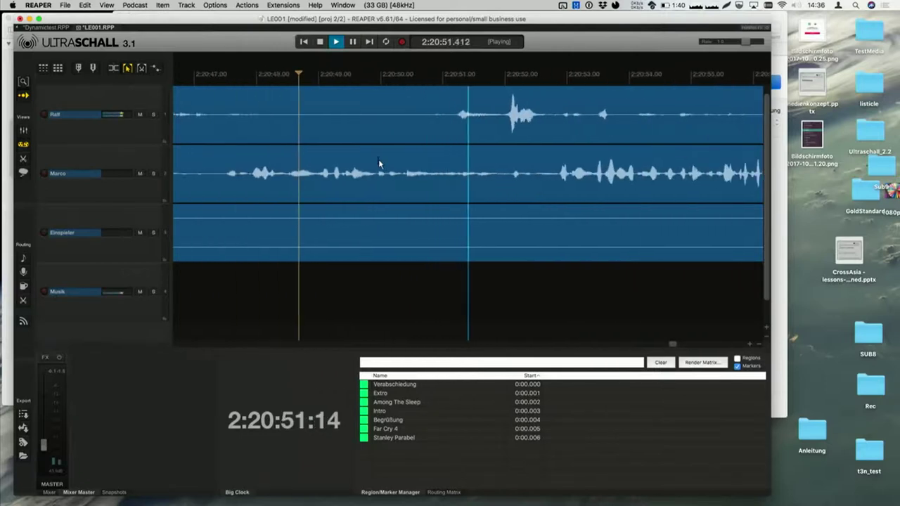
pyautogui.click(23, 97)
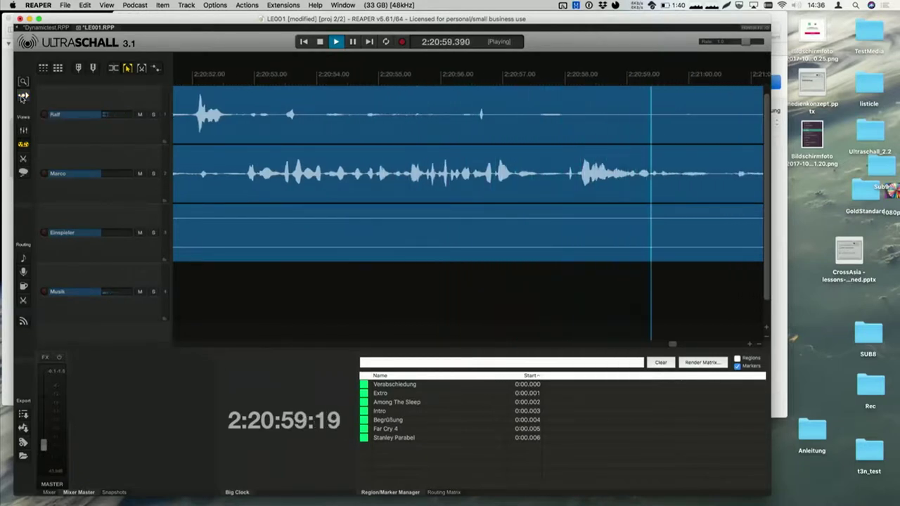
# Step: Select the passage from about 2:20:32 to 2:20:34 and add a marker named "Hallo" at the edit cursor during playback
pyautogui.hscroll(-10, 284, 188)
pyautogui.hscroll(-3, 284, 186)
pyautogui.hscroll(-10, 284, 186)
pyautogui.moveTo(334, 76); pyautogui.dragTo(452, 83)
pyautogui.press('m')
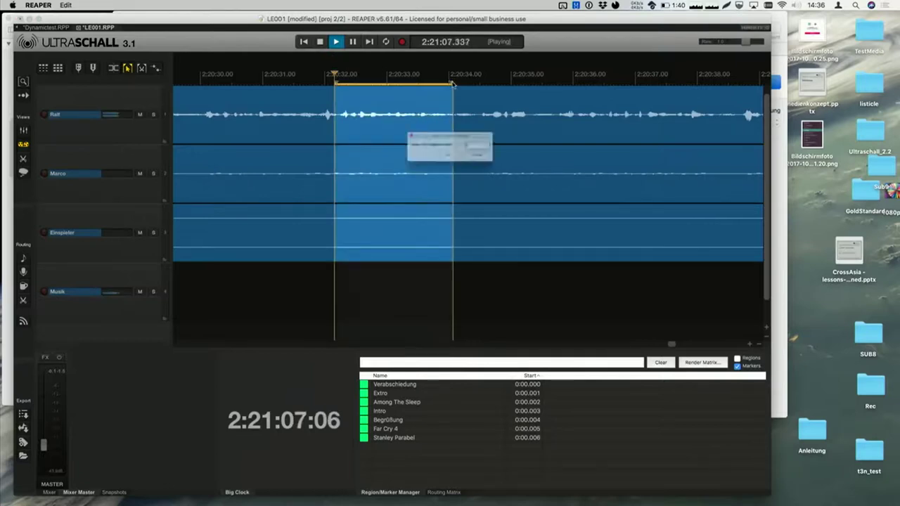
pyautogui.write('Hallo')
pyautogui.press('Return')
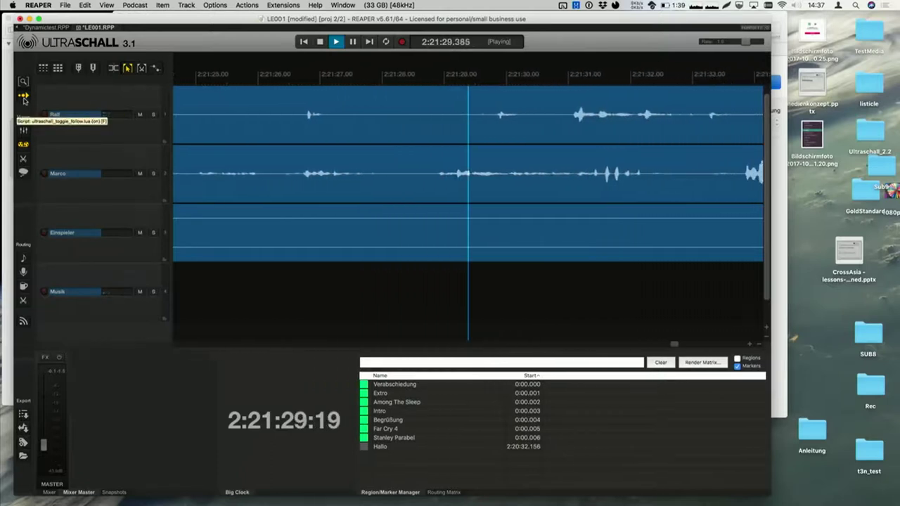
# Step: Set an unnamed marker at the play position around 2:21:29 with follow mode on, and switch follow mode off
pyautogui.press('m')
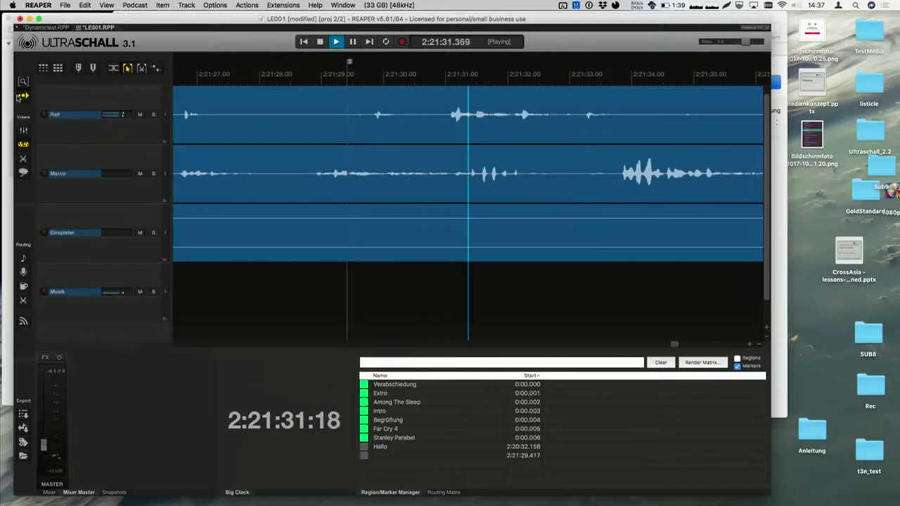
pyautogui.click(24, 97)
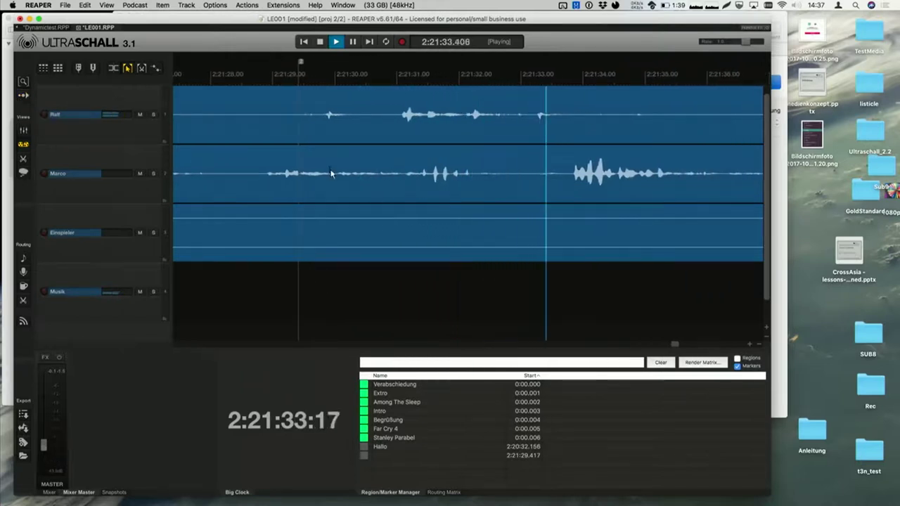
# Step: Place an unnamed marker at the edit cursor at about 2:21:24 and an edit marker at about 2:21:25.4 while playback continues
pyautogui.hscroll(-3, 566, 177)
pyautogui.hscroll(-10, 566, 177)
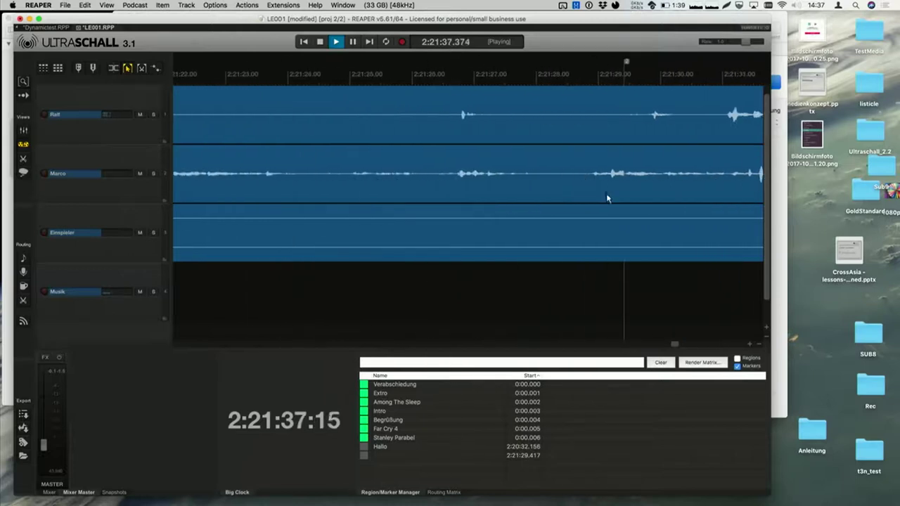
pyautogui.click(405, 287)
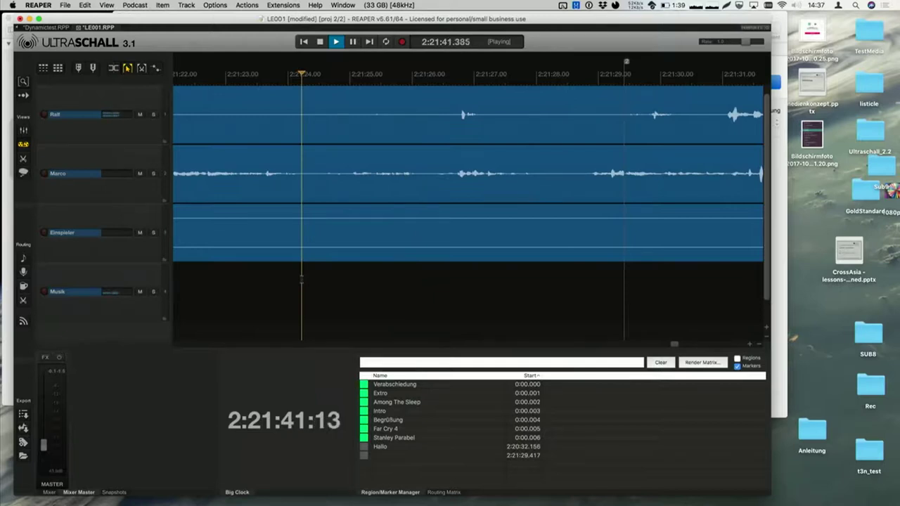
pyautogui.click(376, 289)
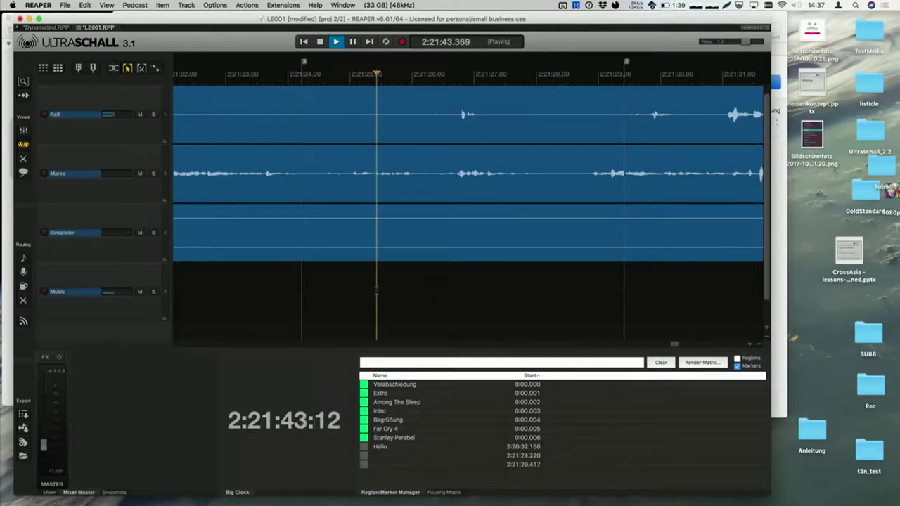
# Step: Select the passage from about 2:21:25.9 to 2:21:27.4 and ripple-delete it across all tracks
pyautogui.hscroll(3, 461, 271)
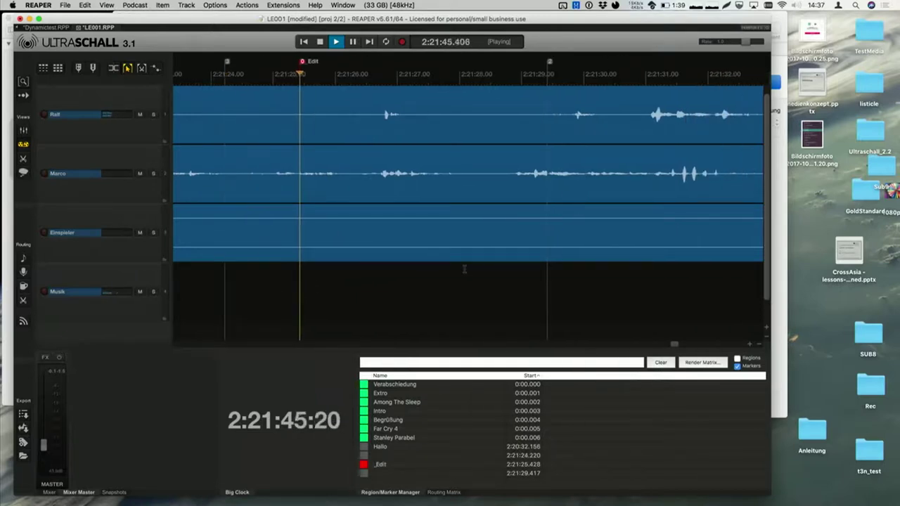
pyautogui.moveTo(326, 279); pyautogui.dragTo(424, 281)
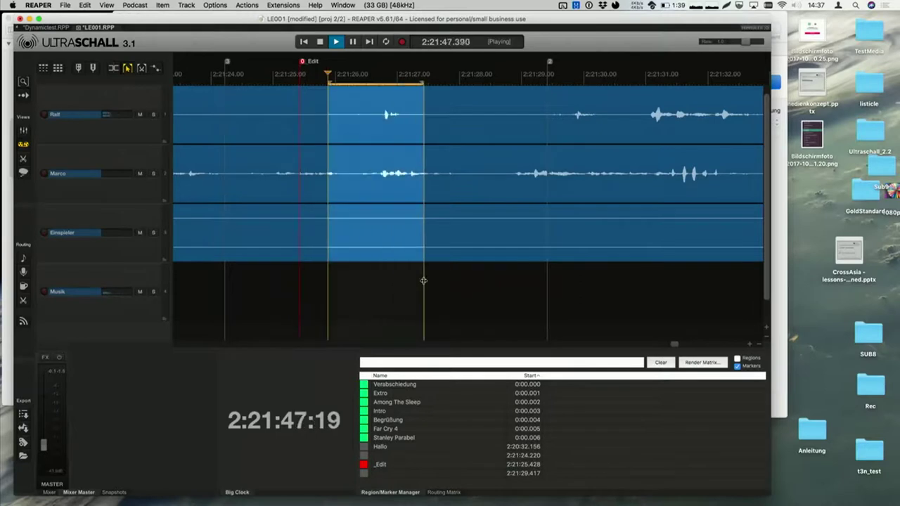
pyautogui.press('BackSpace')
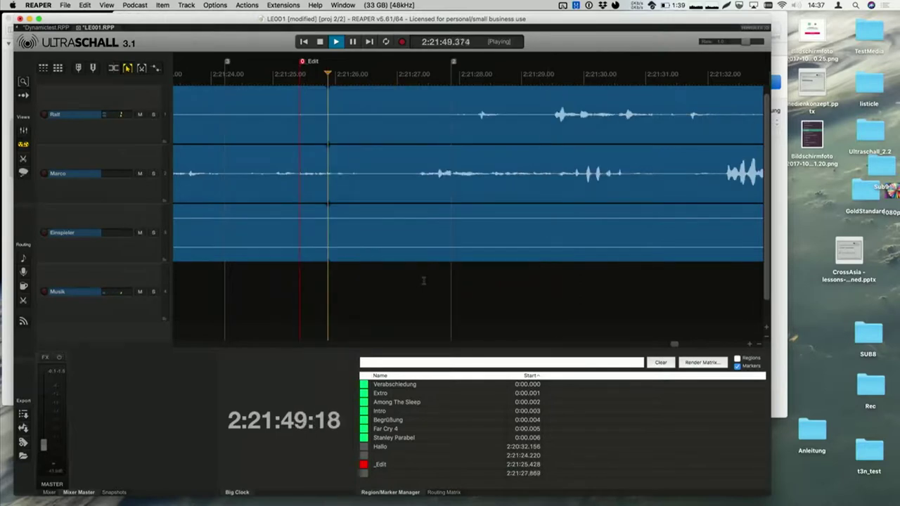
# Step: Turn follow mode on during playback and toggle it off and on again, leaving it on
pyautogui.click(29, 99)
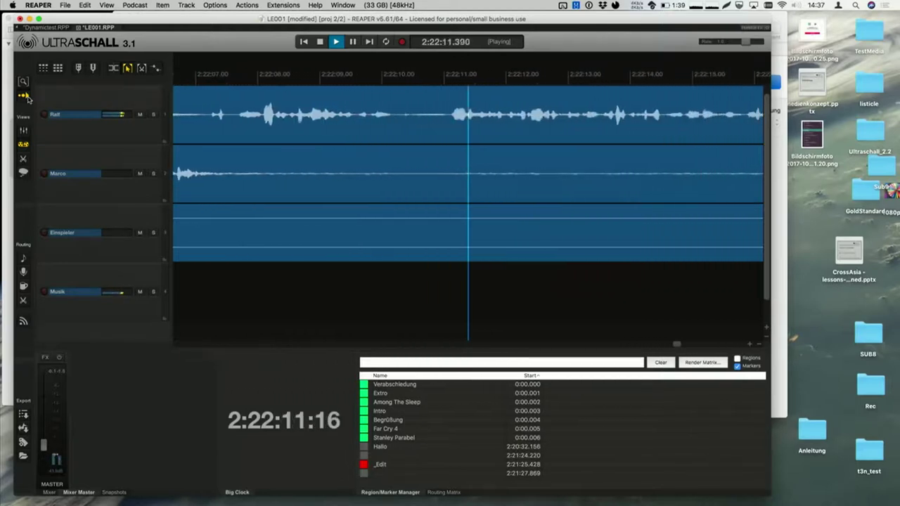
pyautogui.click(26, 98)
pyautogui.click(26, 98)
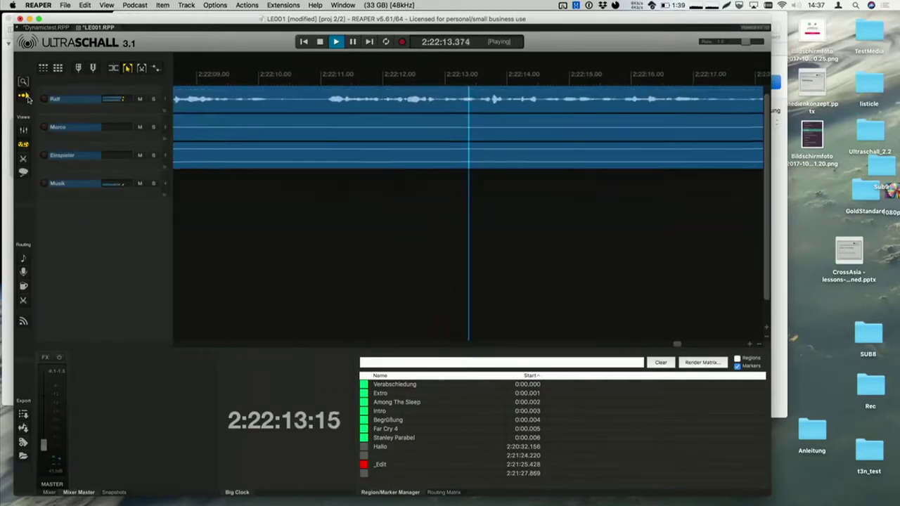
pyautogui.click(26, 97)
pyautogui.click(26, 98)
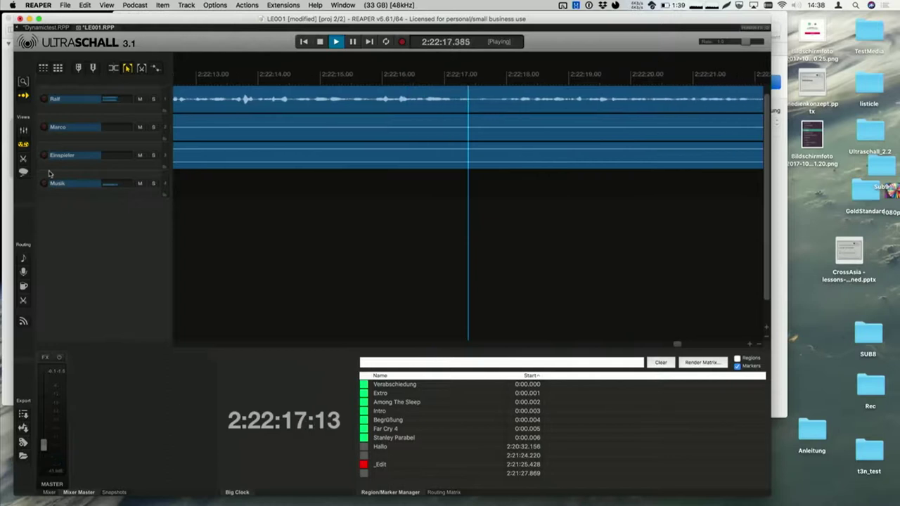
# Step: Enlarge the docker area below the timeline and increase the height of all tracks
pyautogui.moveTo(255, 348); pyautogui.dragTo(260, 319)
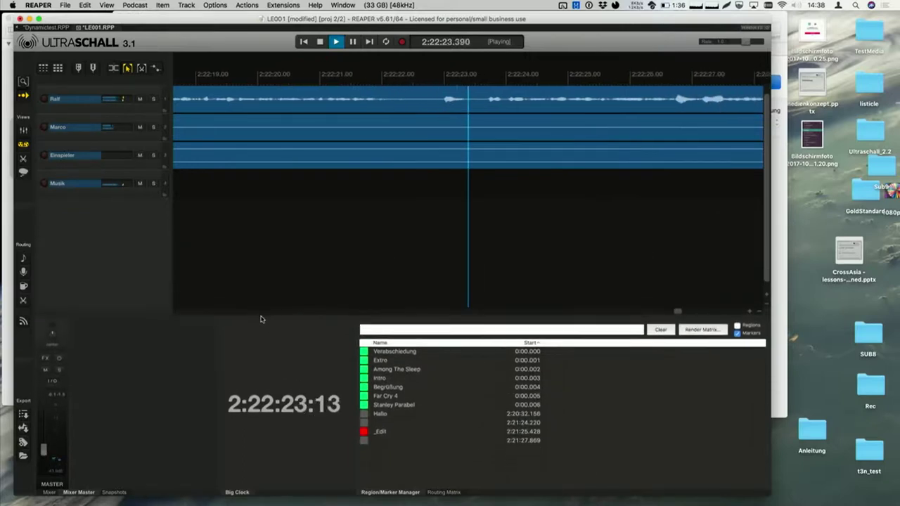
pyautogui.click(767, 295)
pyautogui.click(767, 296)
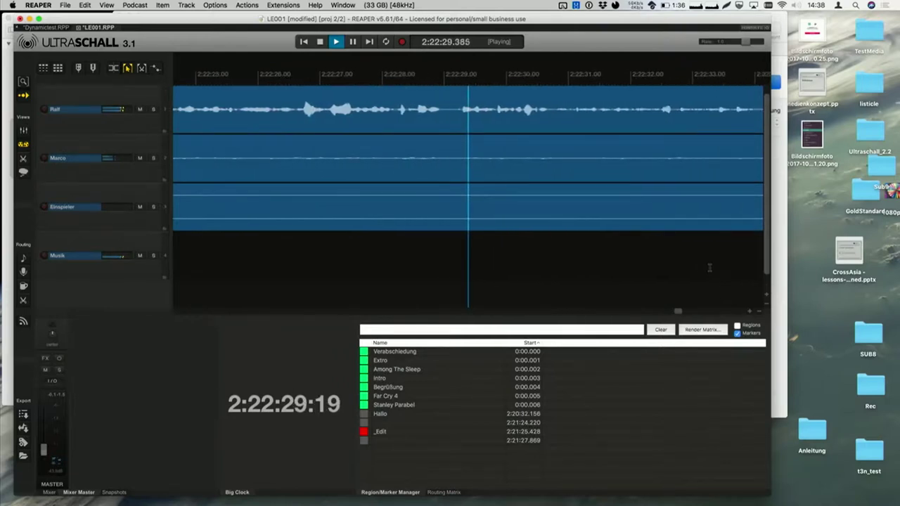
# Step: Magnify the waveform amplitude display of all tracks, stop playback and go to the passage around 2:21:20
pyautogui.scroll(5, 709, 269)
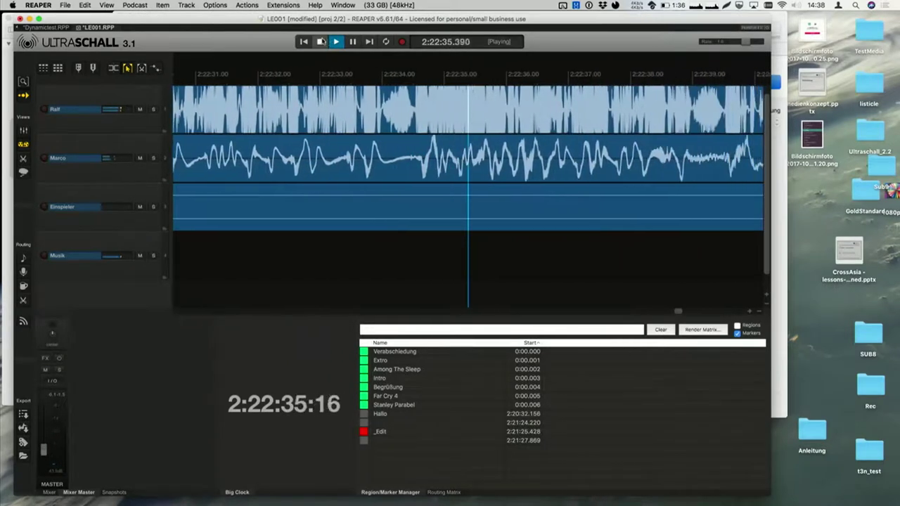
pyautogui.click(320, 42)
pyautogui.hscroll(-8, 384, 158)
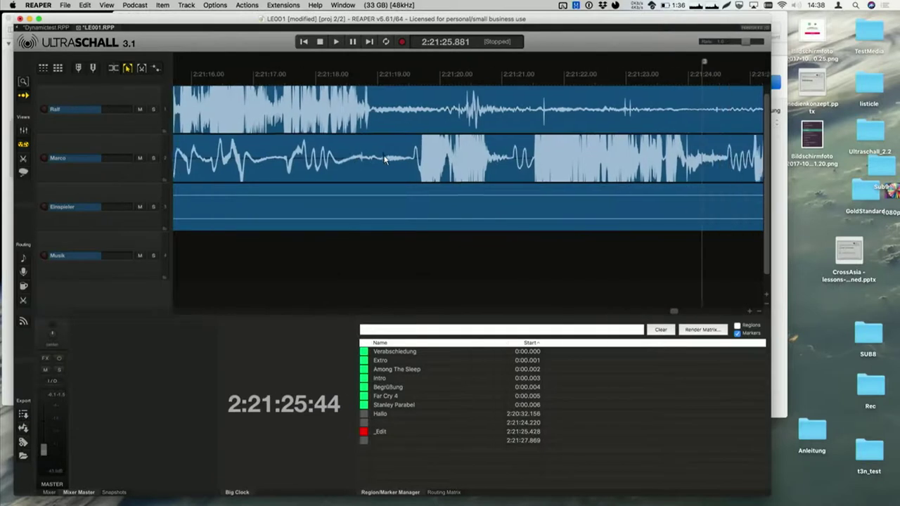
# Step: Compare different waveform amplitude magnifications for the passage between 2:21:18 and 2:21:26, finishing with the small display
pyautogui.hscroll(1, 384, 158)
pyautogui.hscroll(5, 507, 116)
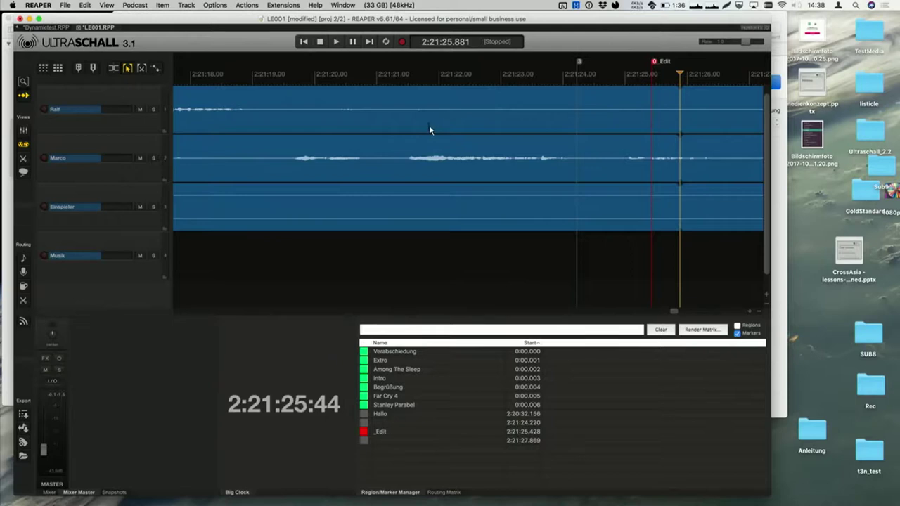
pyautogui.scroll(2, 429, 129)
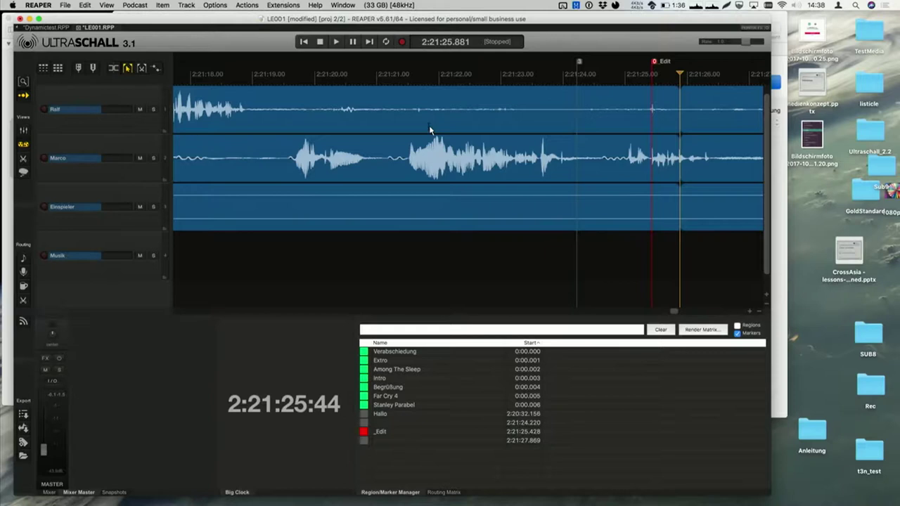
pyautogui.scroll(2, 430, 129)
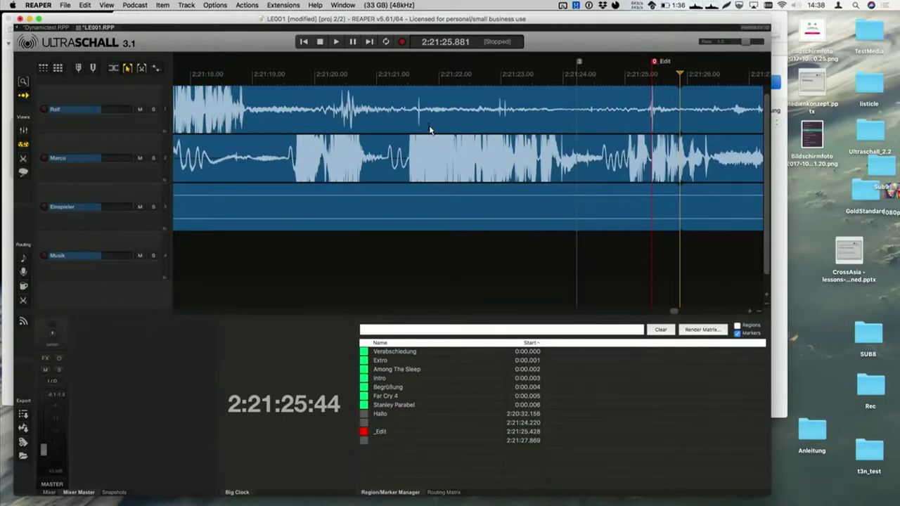
pyautogui.scroll(-3, 430, 129)
pyautogui.scroll(2, 430, 129)
pyautogui.scroll(-2, 430, 129)
pyautogui.scroll(1, 430, 129)
pyautogui.scroll(-3, 430, 130)
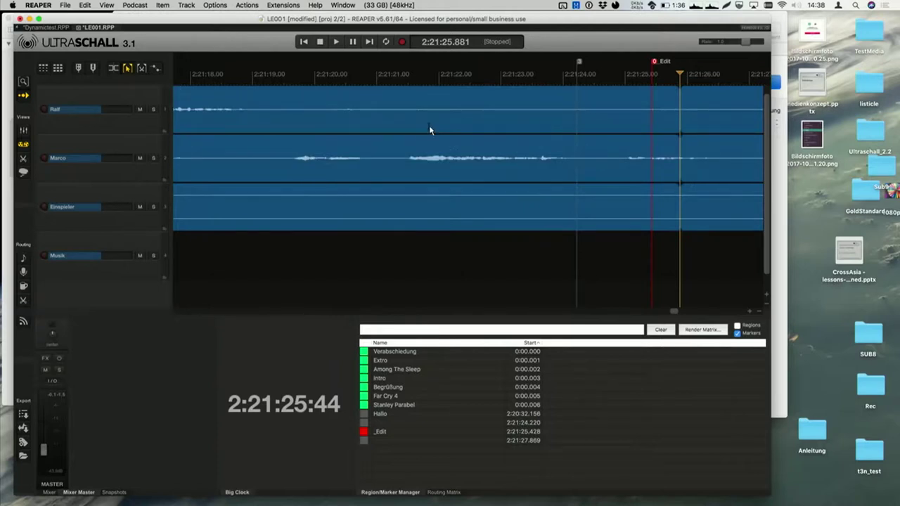
# Step: Switch the waveforms to rectified display and examine the tracks between about 2:21:18 and 2:22:04 at different magnifications
pyautogui.scroll(-1, 428, 129)
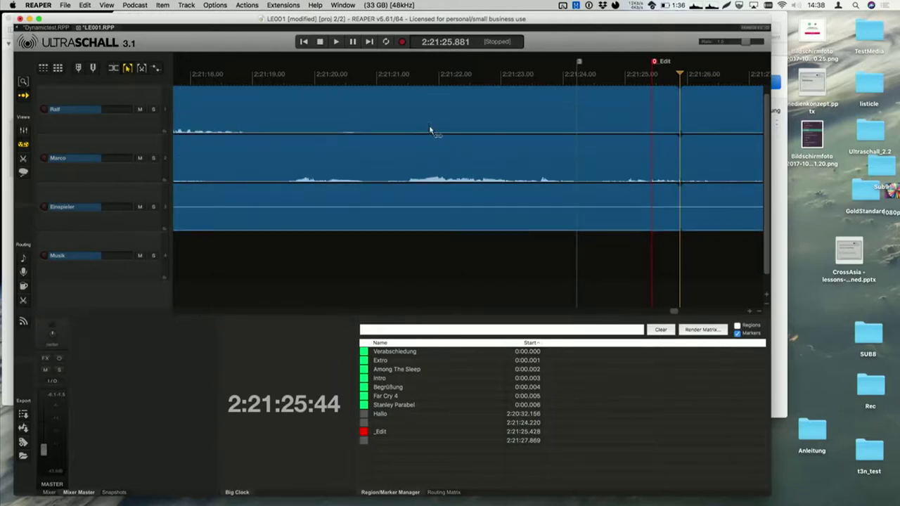
pyautogui.scroll(2, 429, 129)
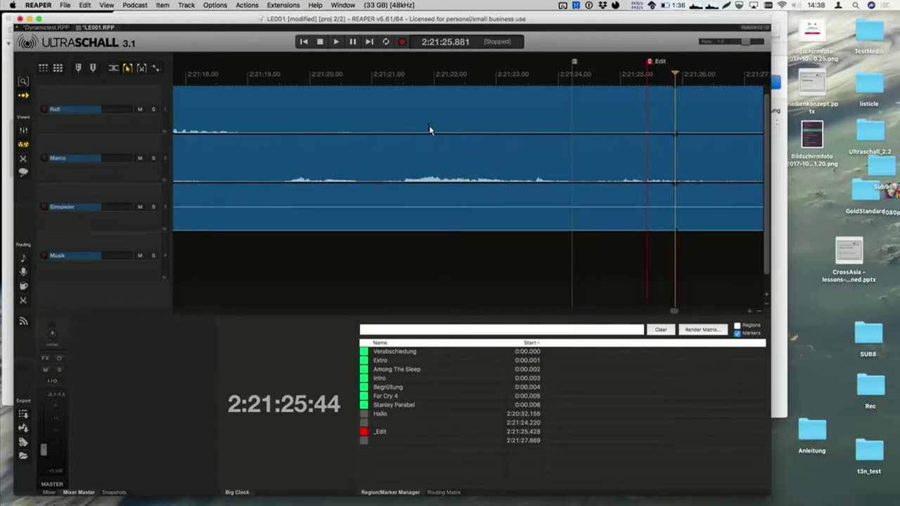
pyautogui.hscroll(10, 430, 129)
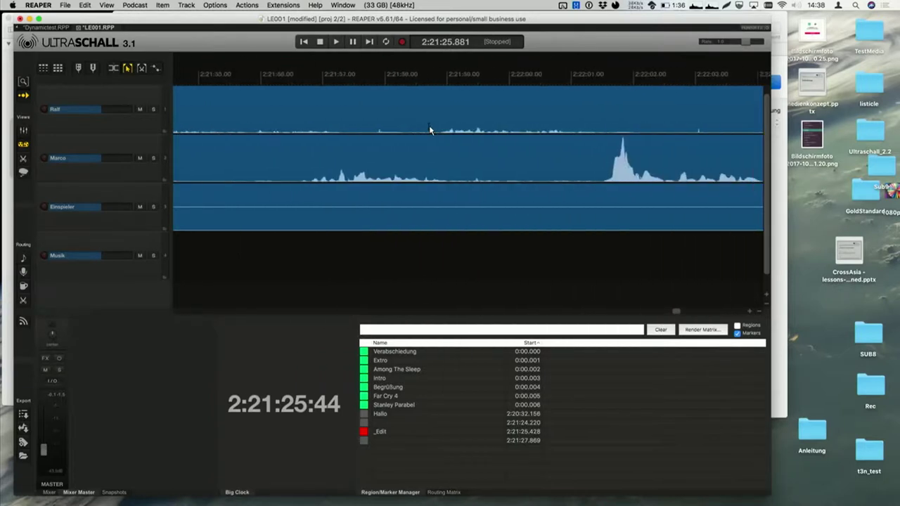
pyautogui.scroll(2, 430, 130)
pyautogui.scroll(-2, 430, 130)
pyautogui.scroll(2, 430, 130)
pyautogui.scroll(-2, 429, 129)
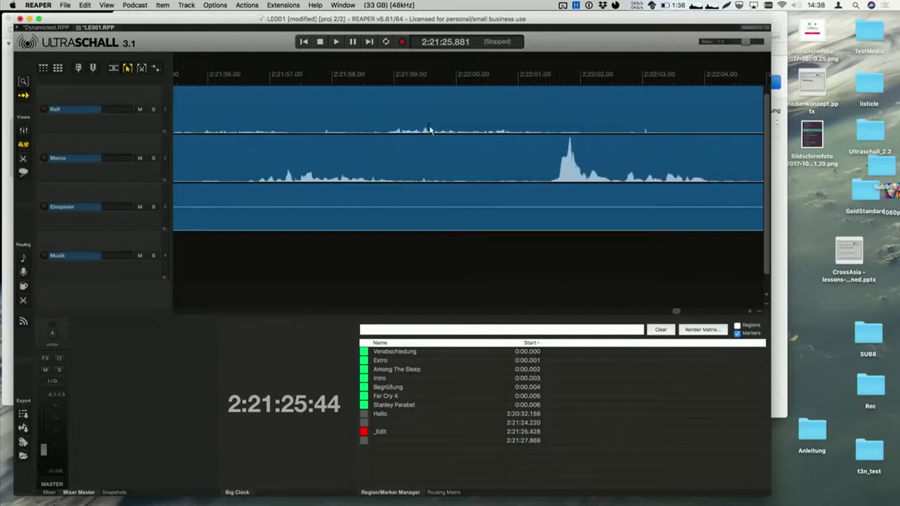
pyautogui.hscroll(-10, 411, 222)
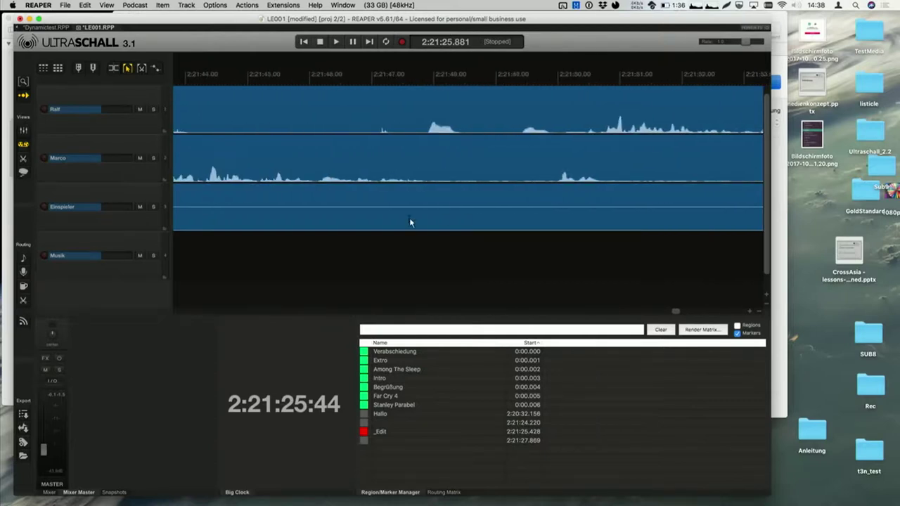
# Step: Switch to the Ultraschall SUBSCRIBE9 presentation in Keynote
pyautogui.press('super+Tab')
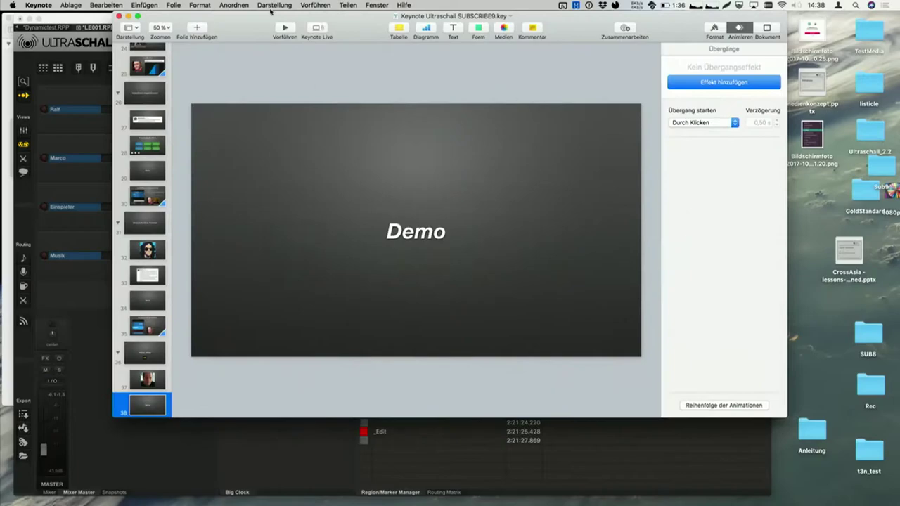